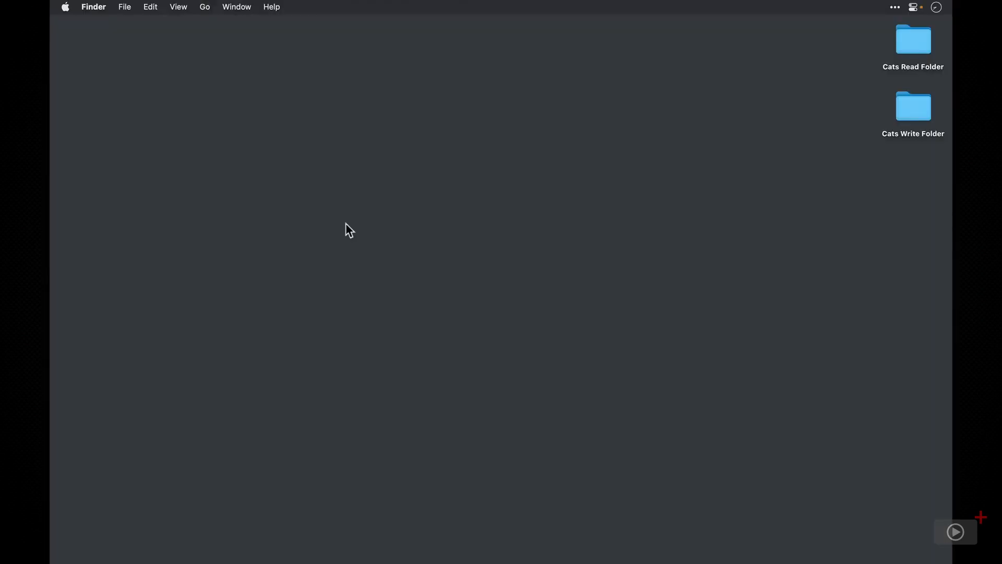
- Launch Retrobatch and create a new blank workflow
key("super+space")
type("retro")
key("Return")
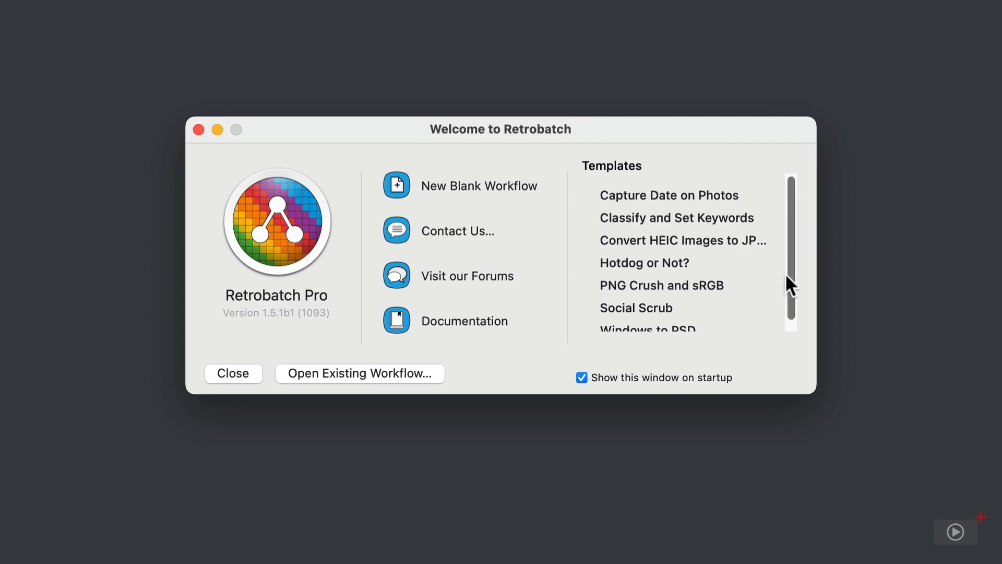
left_click_drag(785, 275, 797, 257)
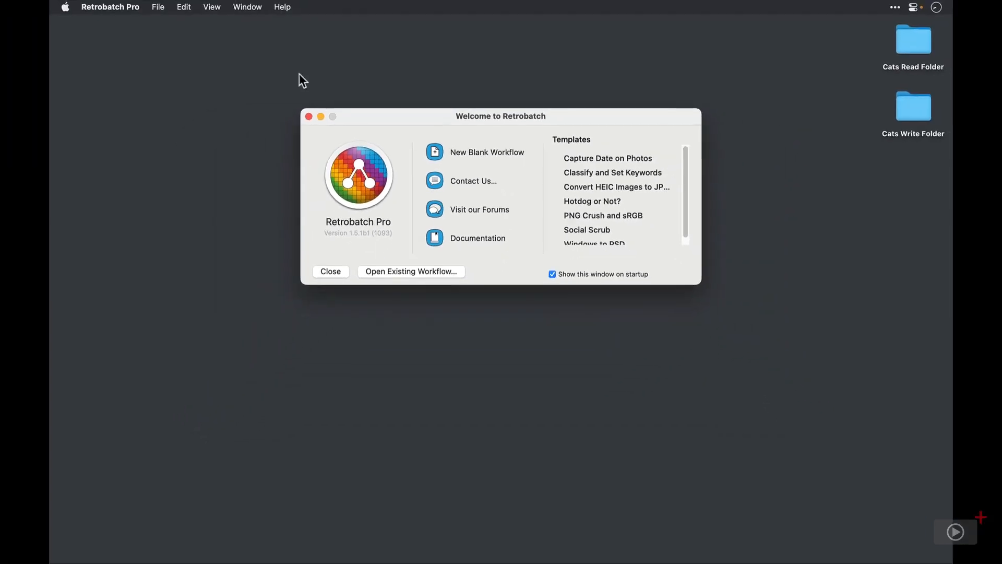
left_click(245, 7)
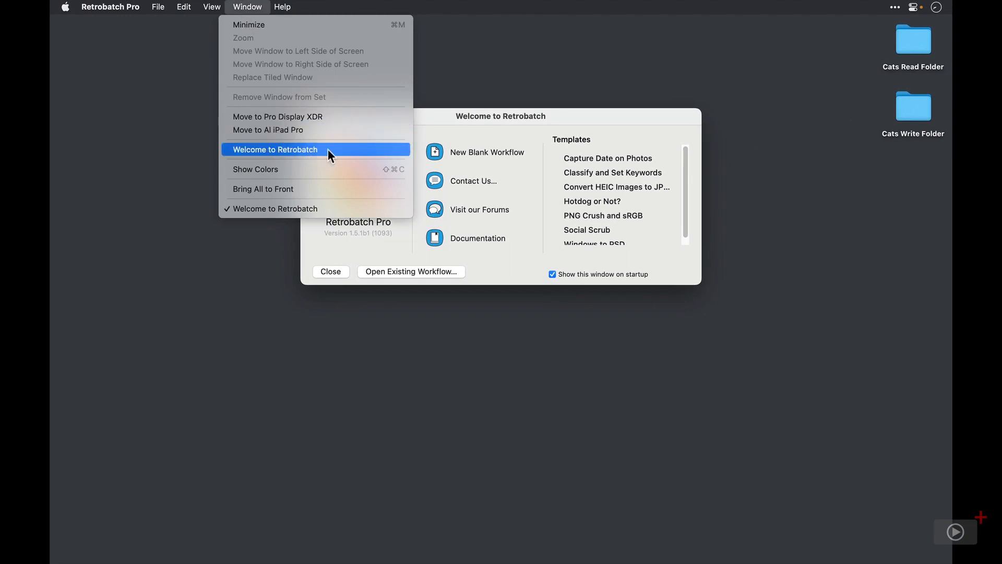
left_click(442, 118)
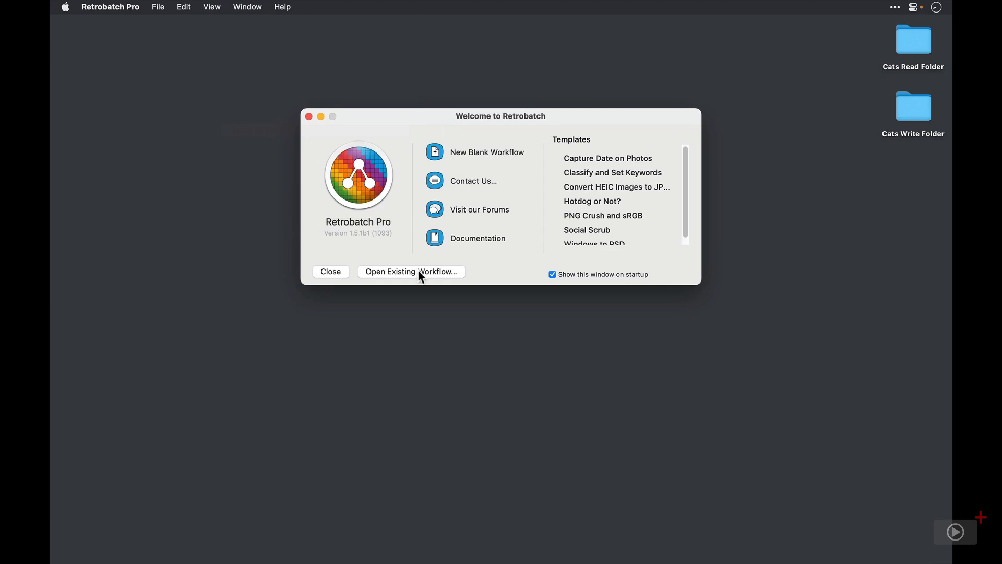
left_click(436, 152)
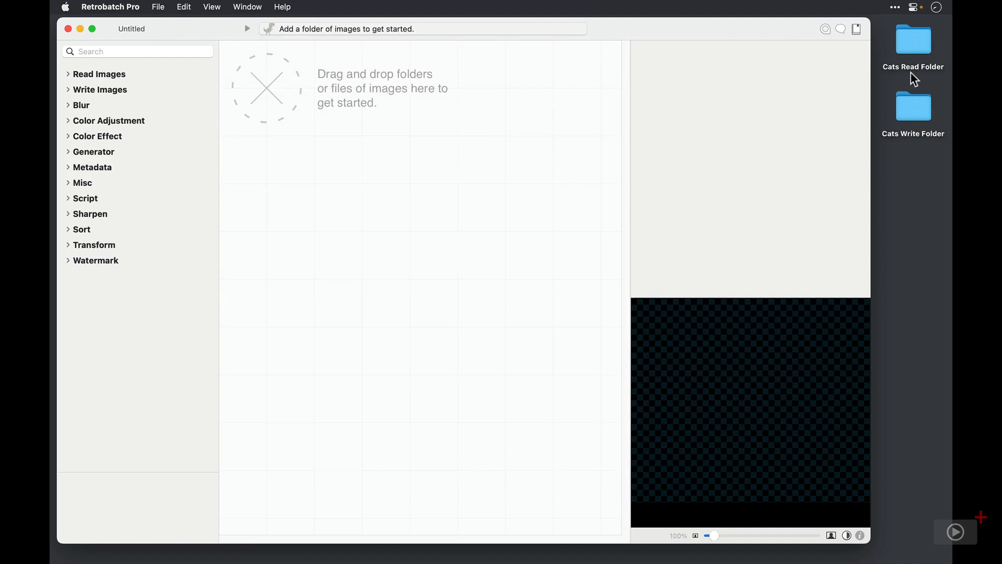
- Inspect the contents of Cats Read Folder as icons, and check the contents of Cats Write Folder
left_click(908, 44)
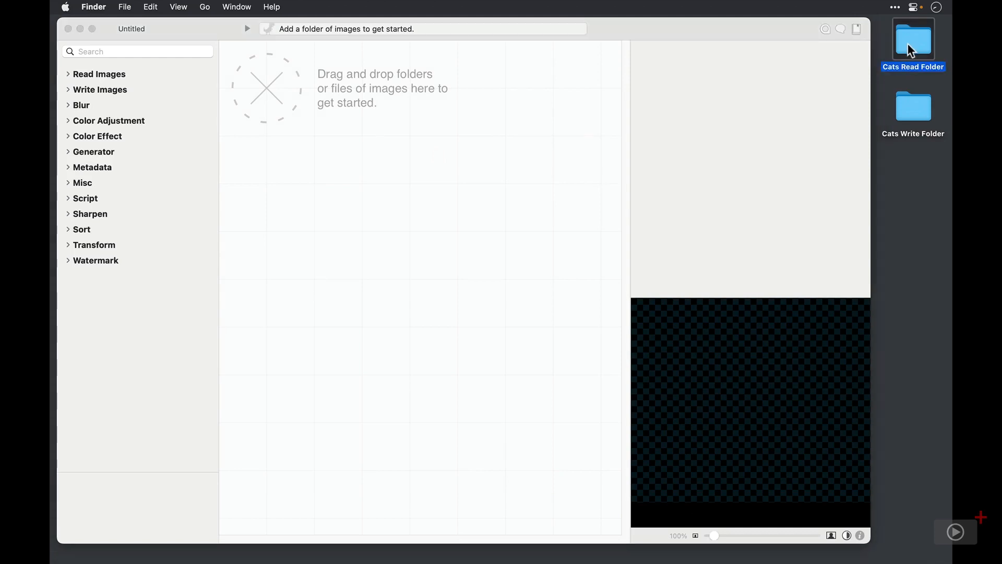
double_click(909, 46)
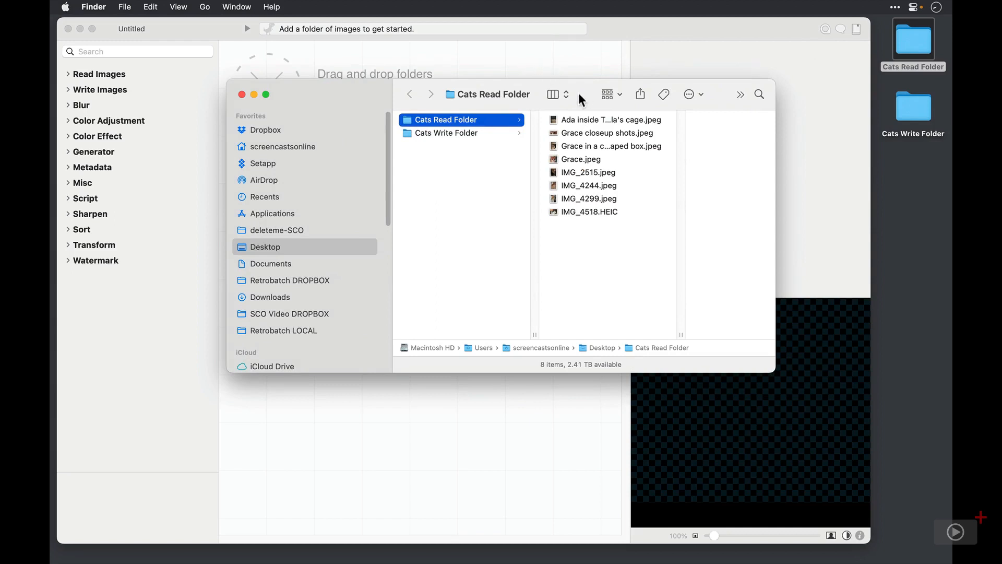
key("super+1")
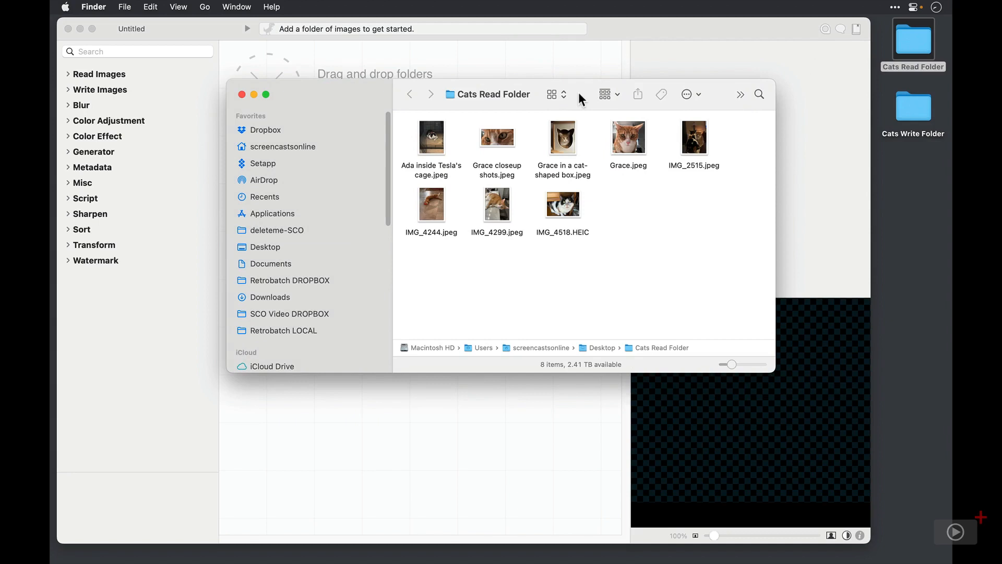
key("super+w")
double_click(917, 112)
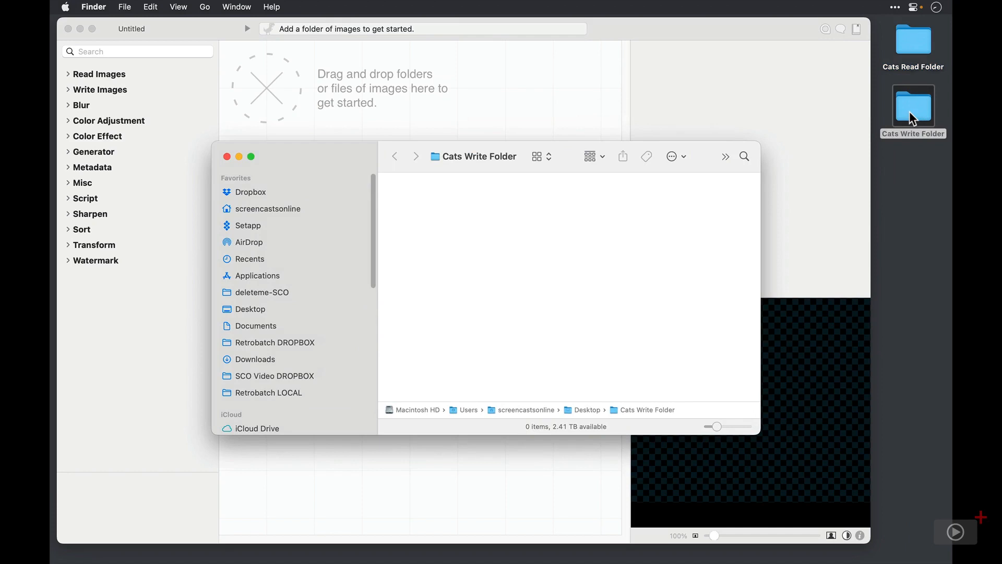
key("super+w")
- Add Cats Read Folder from the desktop to the workflow as its read node, keeping Default sorting
left_click_drag(910, 43, 281, 93)
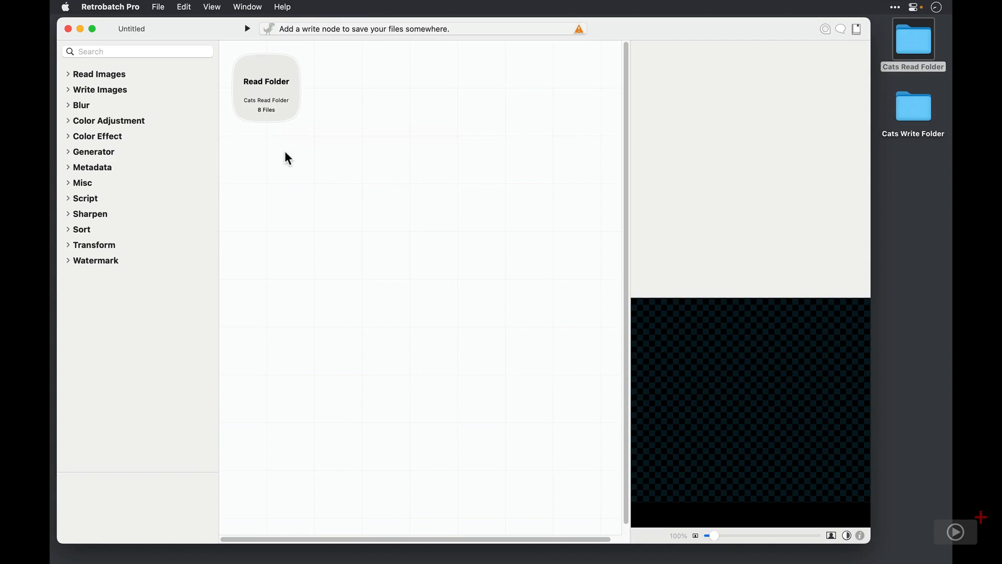
left_click(270, 104)
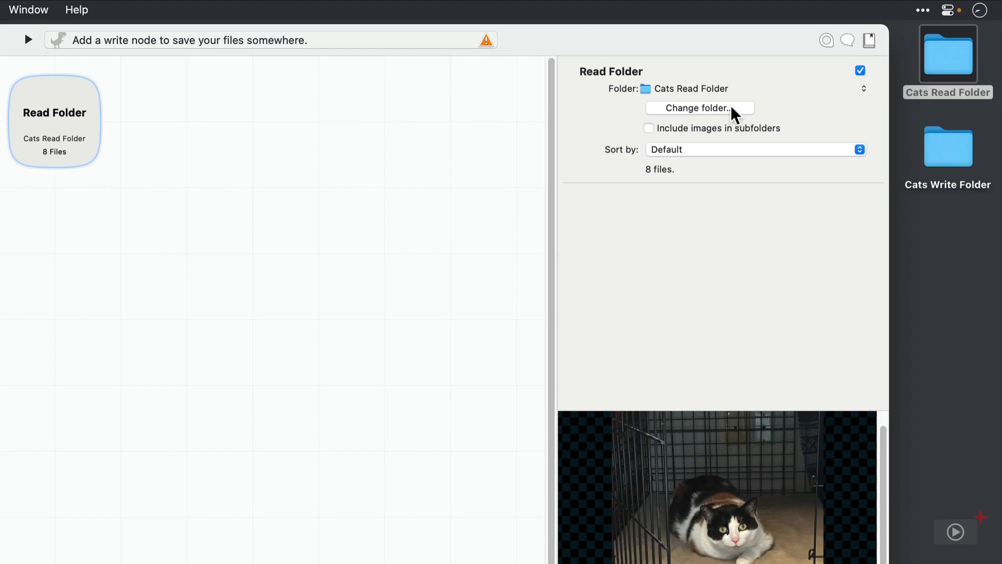
left_click(780, 152)
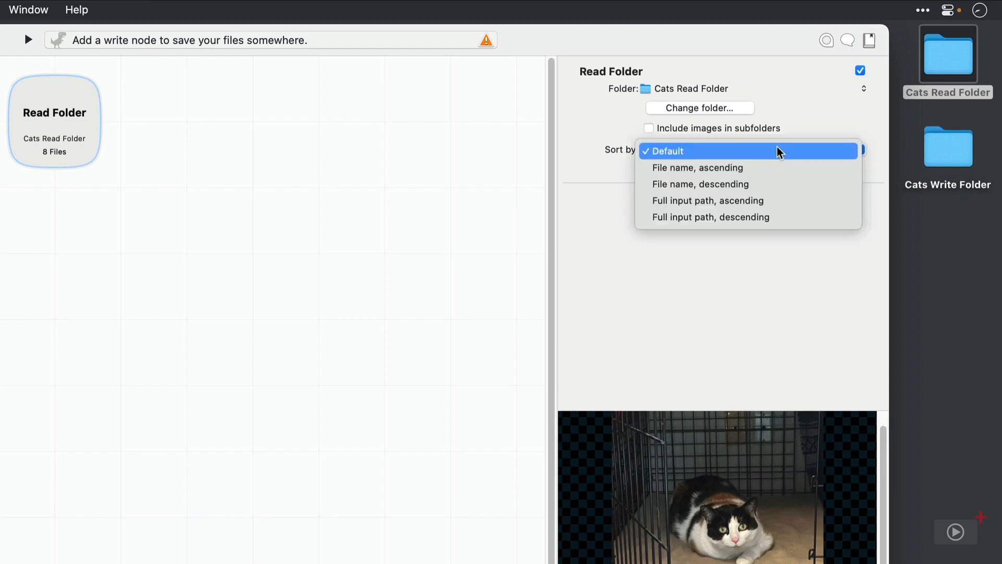
left_click(780, 151)
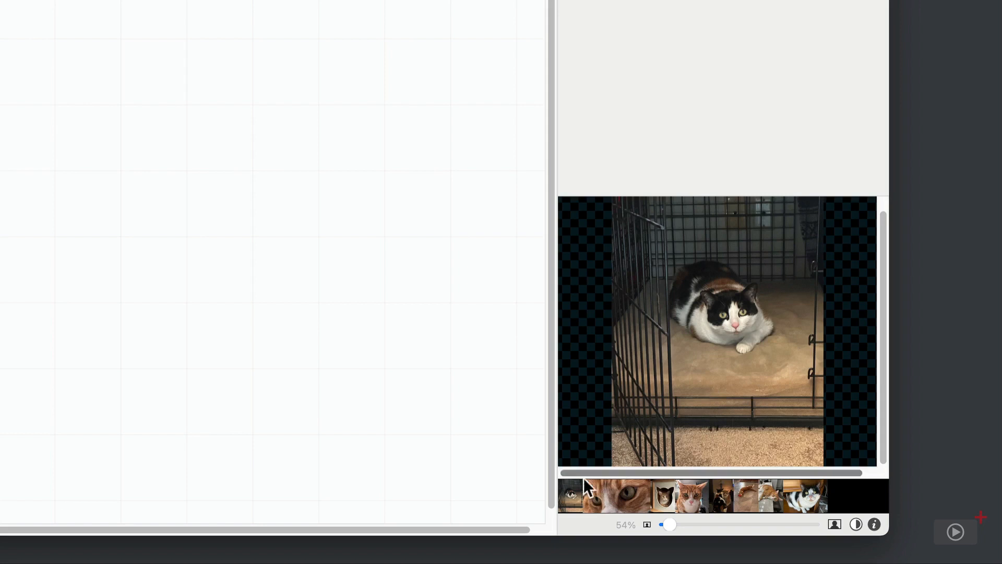
- Browse the Read Folder node's images in the preview, going forward through the cat photos and back to the first
left_click(566, 492)
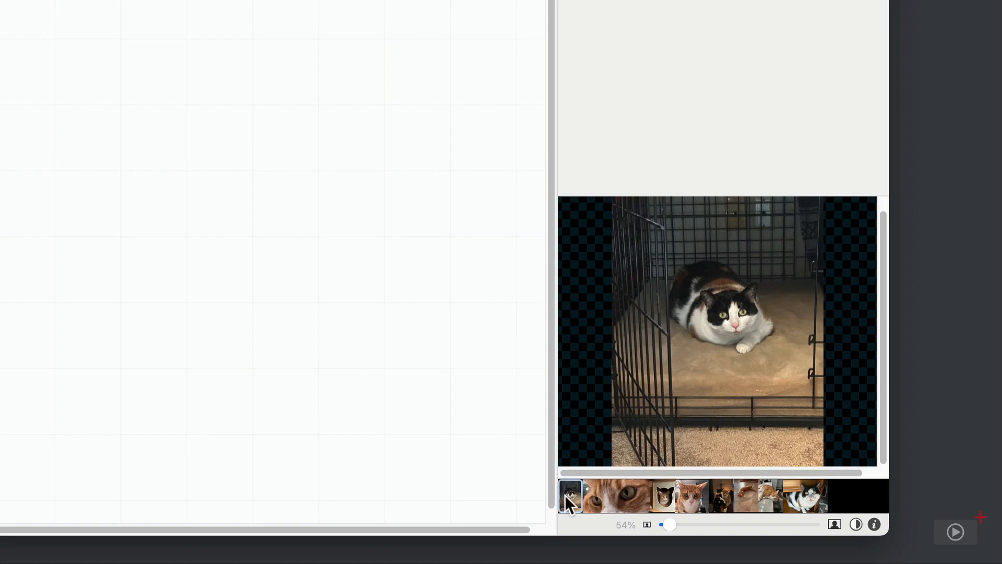
left_click(613, 492)
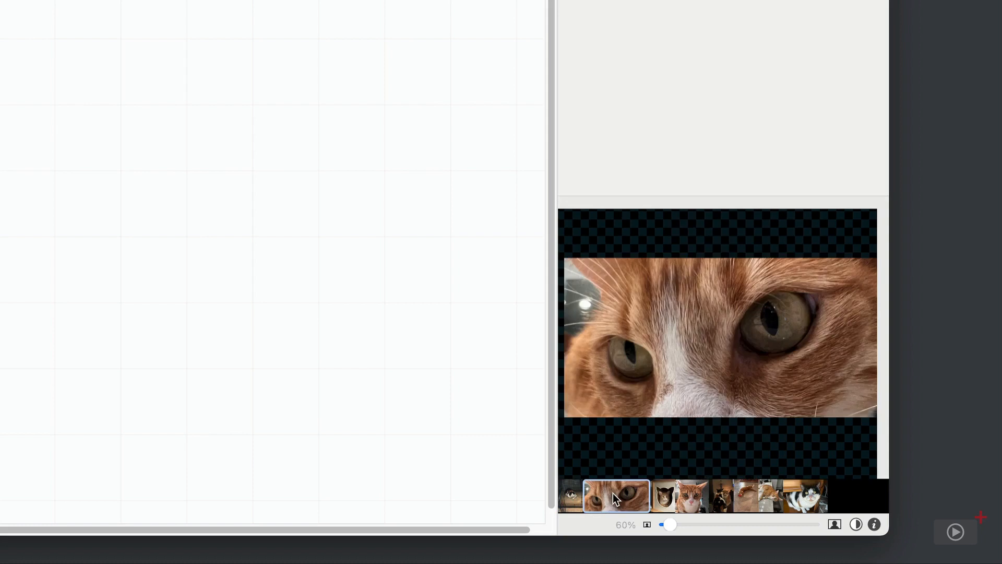
left_click(666, 496)
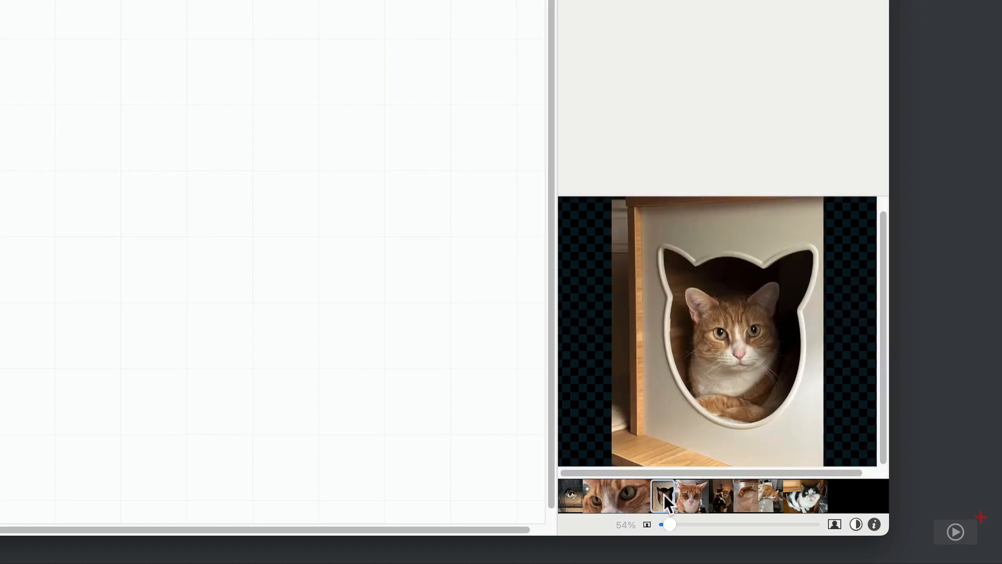
key("Right")
key("Right")
key("Right")
key("Right")
key("Right")
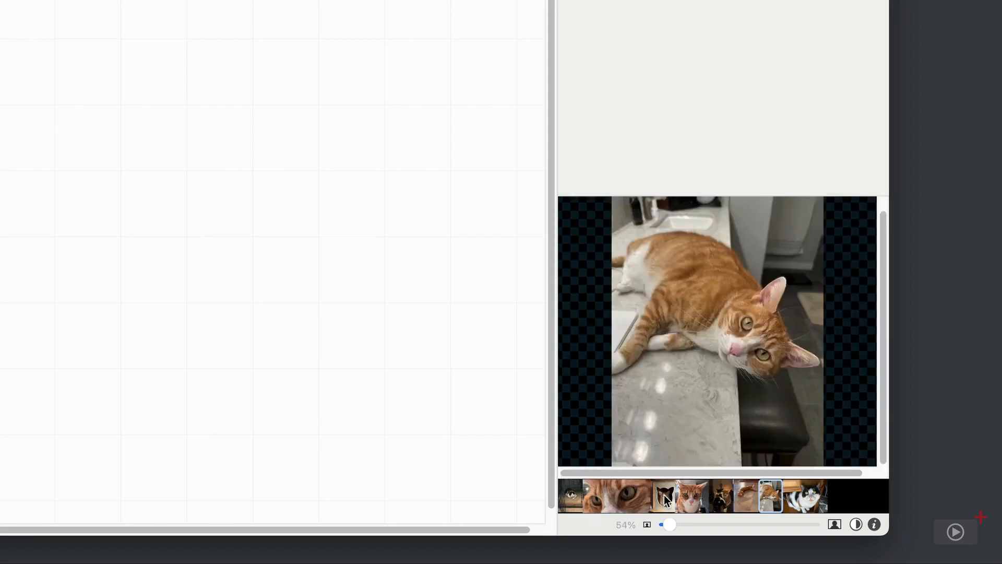
key("Left")
key("Left")
key("Left")
key("Left")
key("Left")
key("Left")
key("Left")
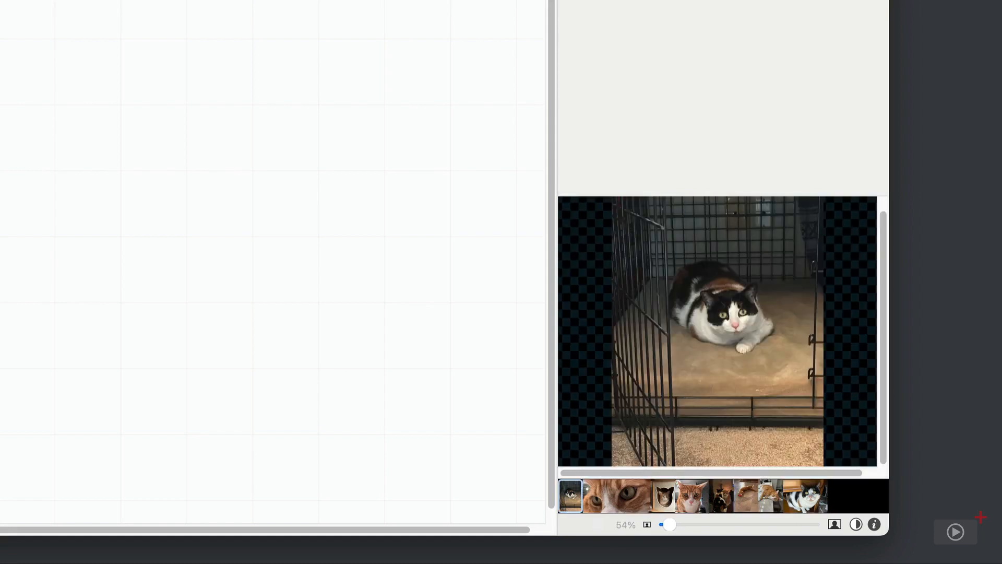
- Zoom the first photo's preview out to 2%, in to 75%, and back to 50%
mouse_move(669, 522)
left_mouse_down()
mouse_move(706, 524)
mouse_move(662, 521)
left_mouse_up()
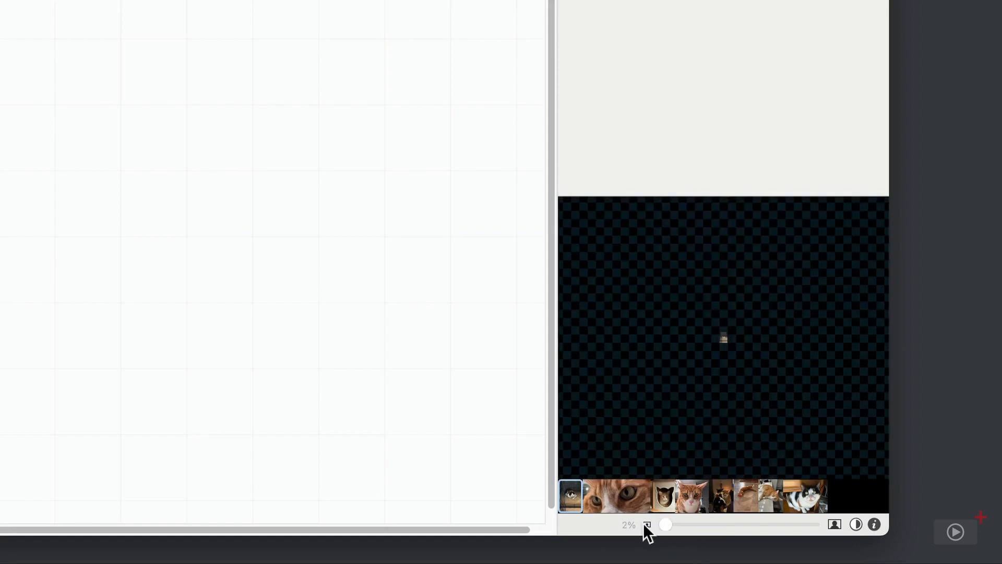
left_click(835, 524)
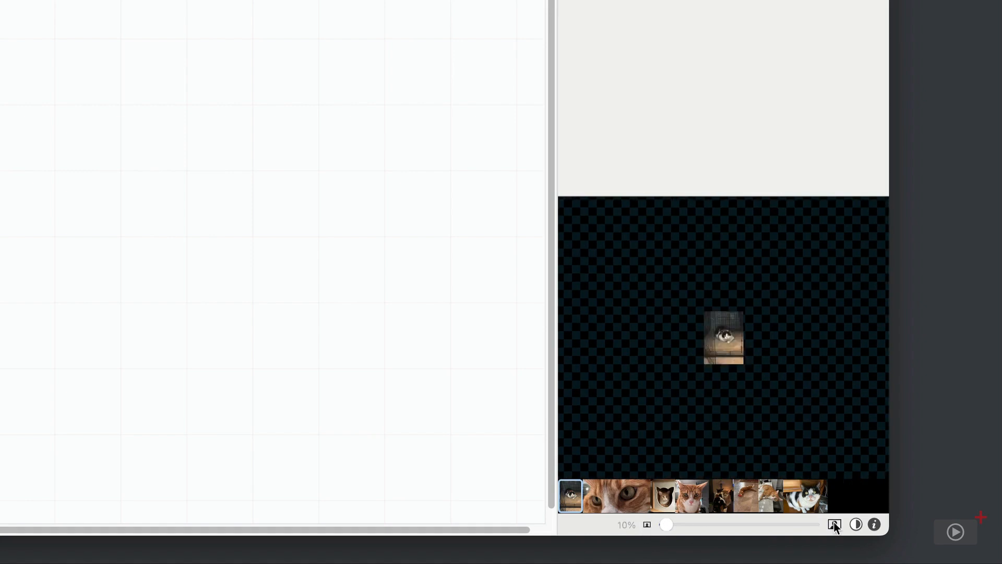
left_click(835, 524)
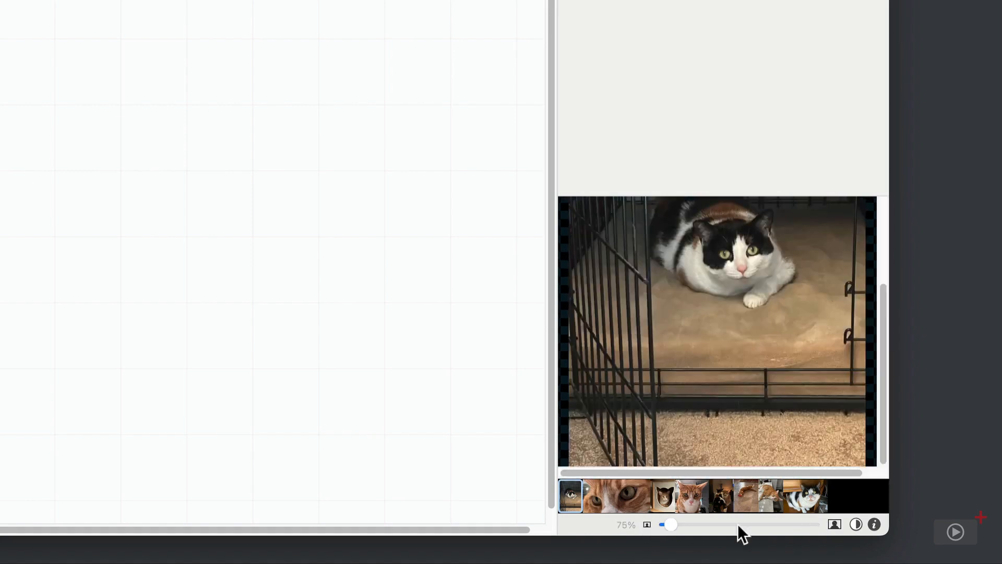
left_click(648, 524)
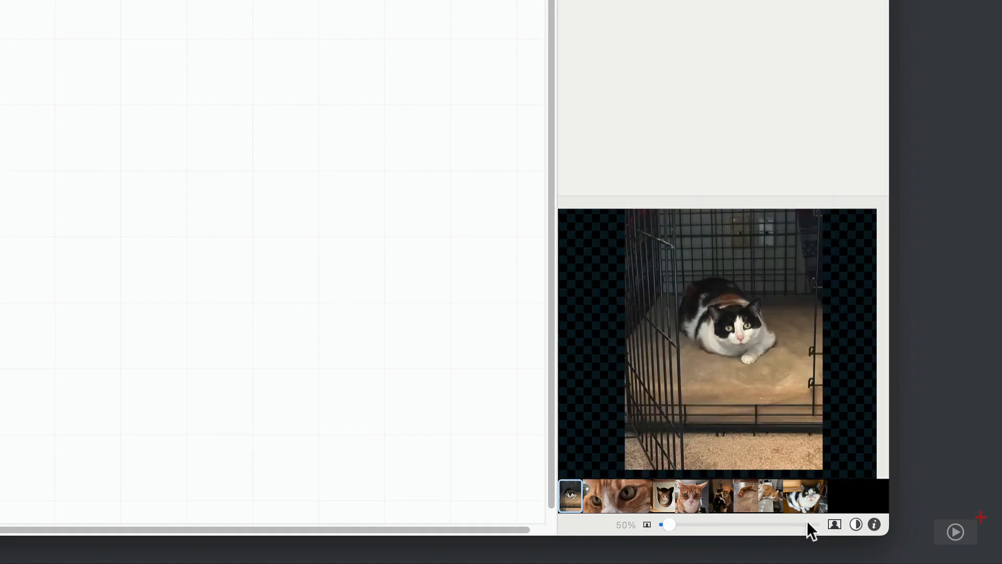
- Switch the preview background to light and back to dark, and examine the first photo's file information
left_click(857, 524)
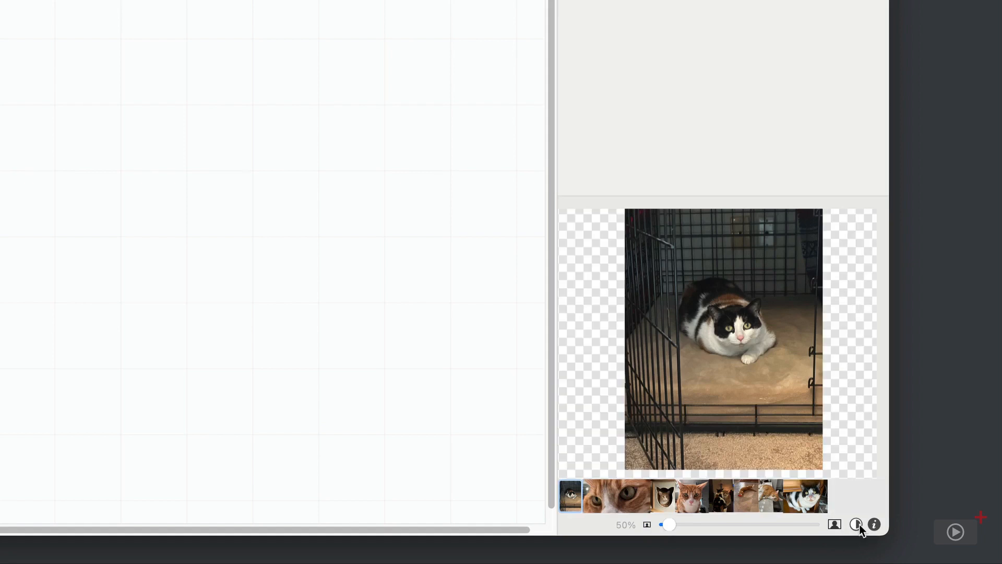
left_click(859, 524)
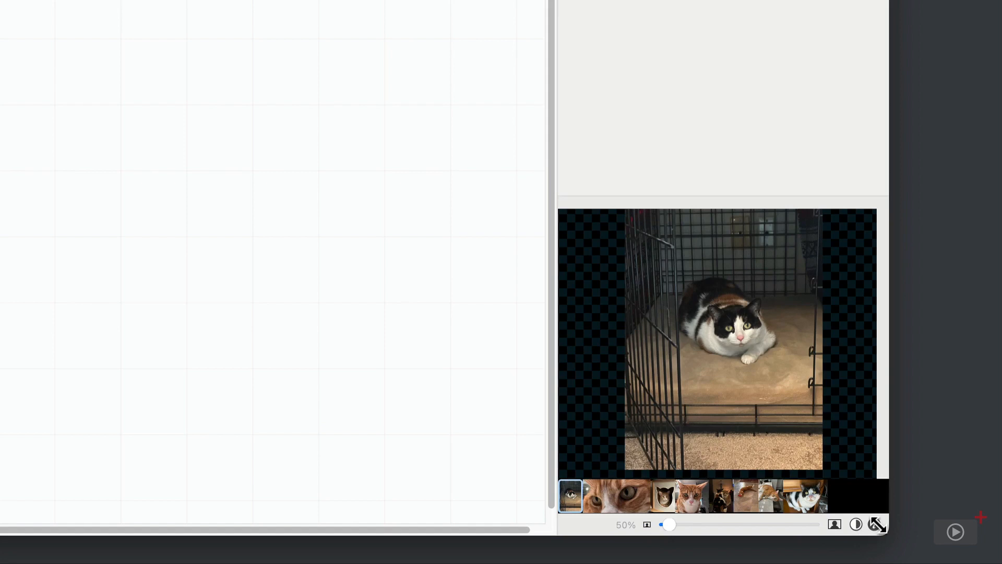
left_click(875, 524)
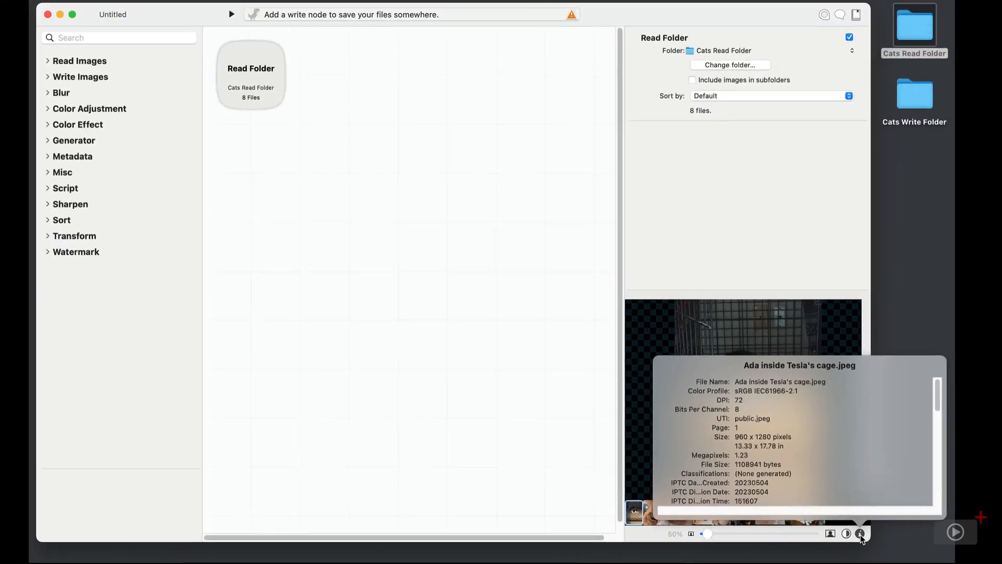
left_click(876, 526)
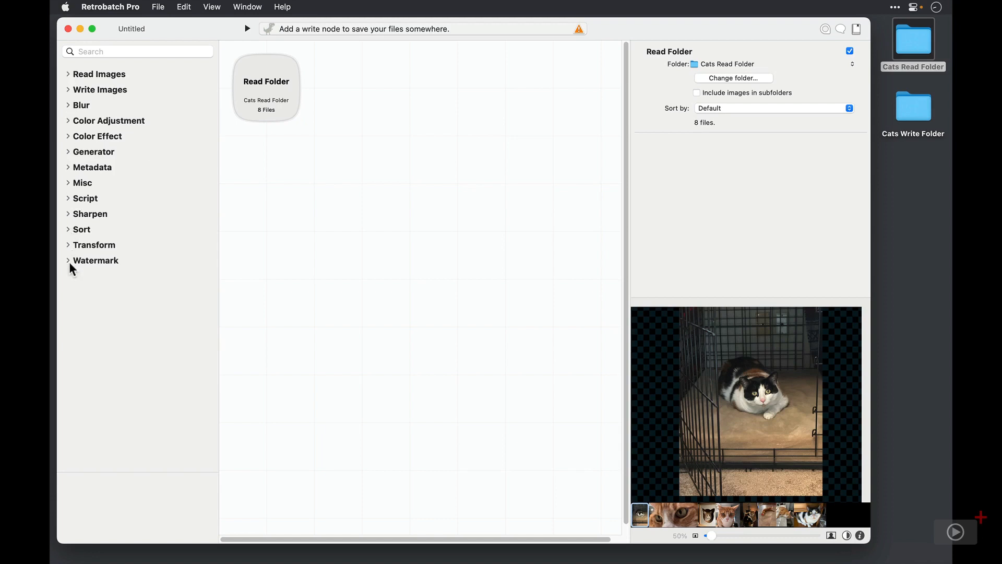
- Add an Add Border color effect node after the Read Folder node
left_click(68, 137)
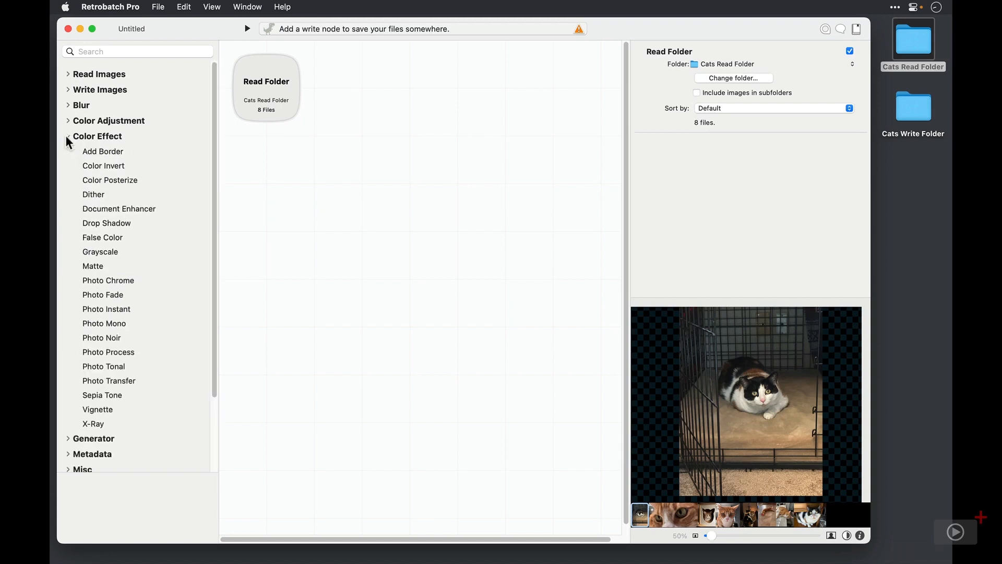
left_click(97, 155)
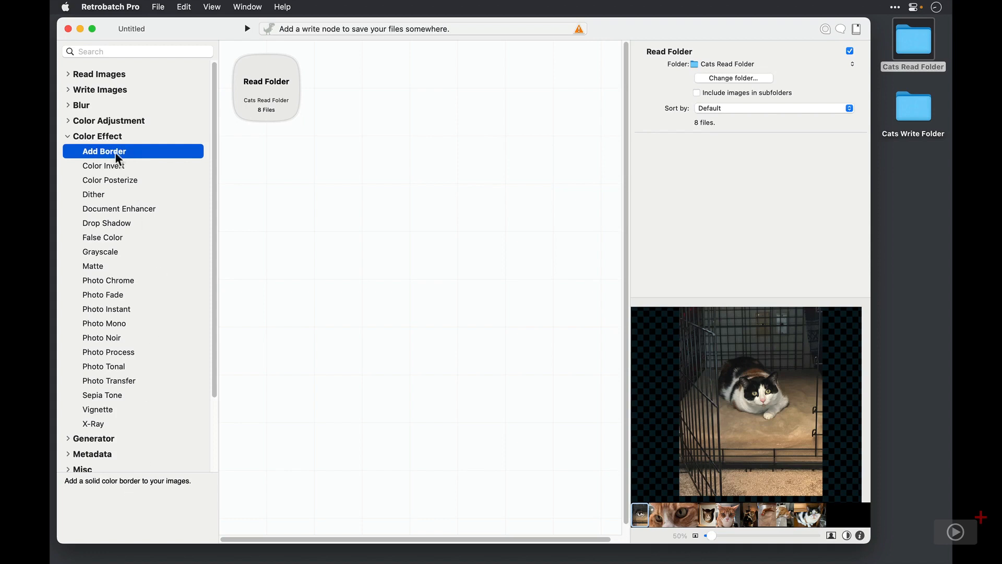
left_click_drag(118, 158, 357, 91)
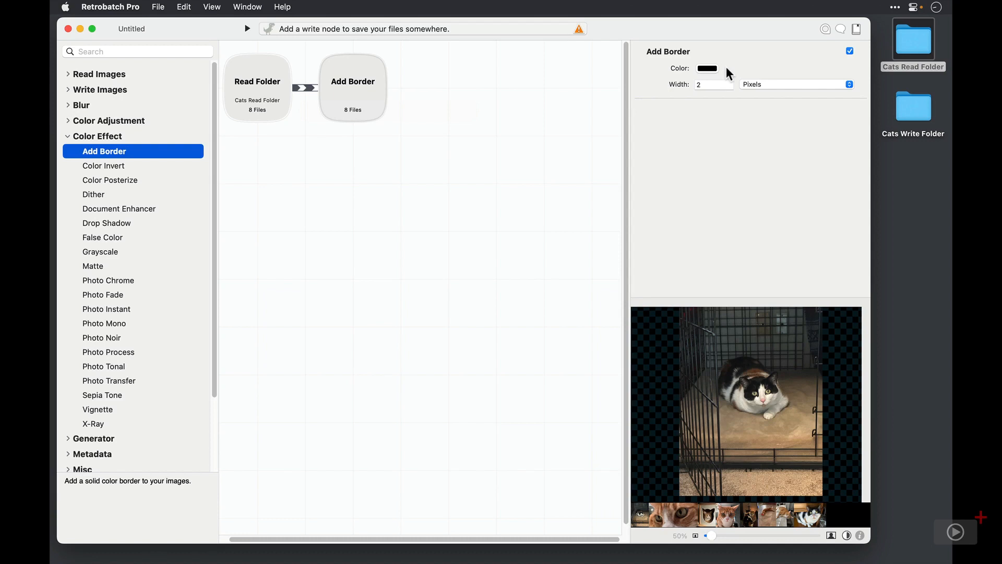
- Set the Add Border node's border color to Magenta from the Apple palette and close the color picker
left_click(708, 69)
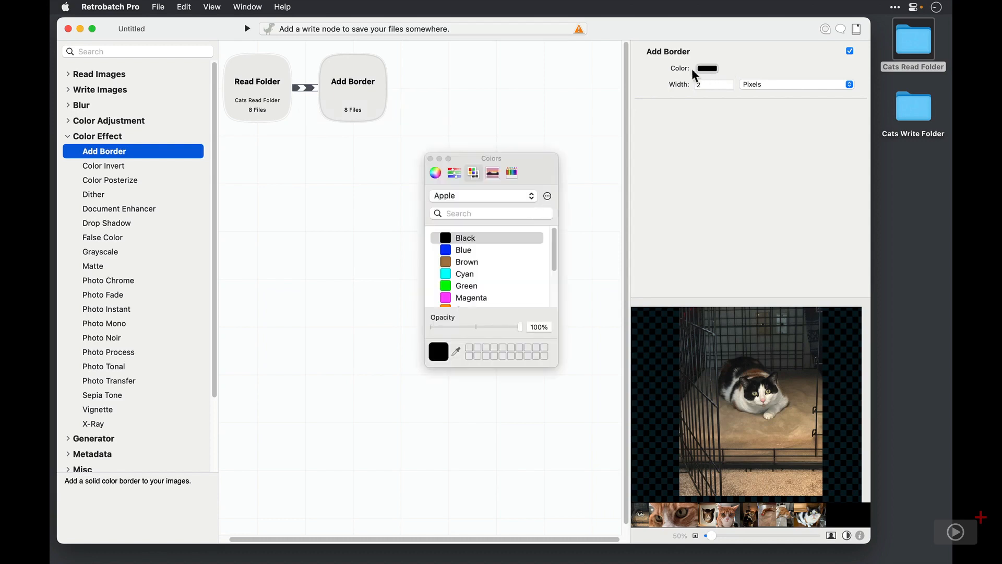
left_click(445, 298)
left_click(431, 159)
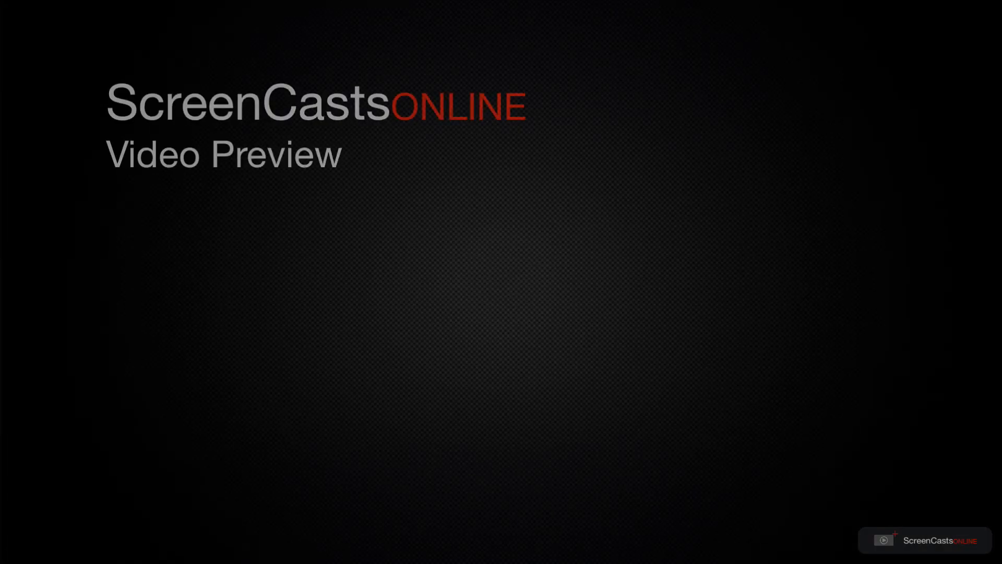